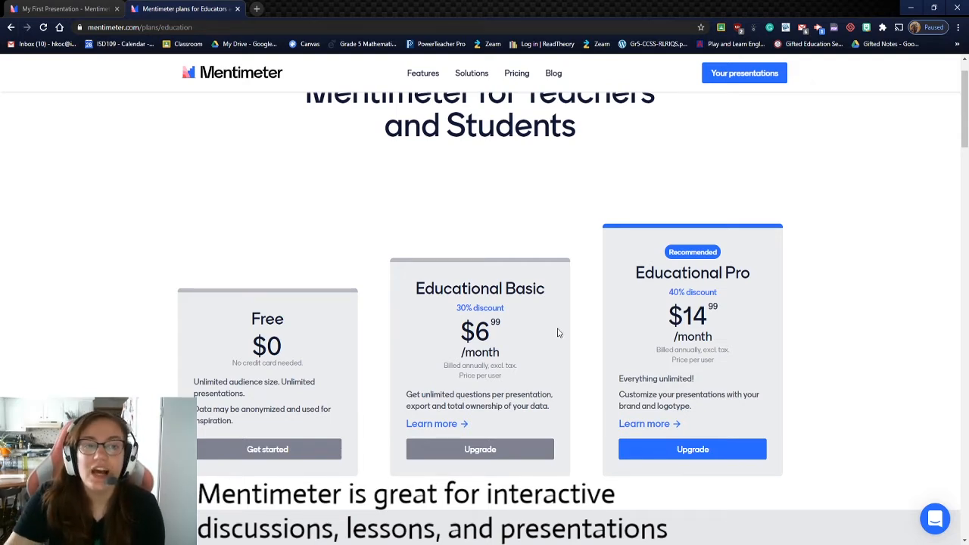
Step: Switch to My First Presentation and insert a Multiple Choice slide directly after the E-Learning Tips, Tricks, and Tools title slide
{"action": "scroll", "coordinate": [222, 218], "scroll_direction": "up", "scroll_amount": 1}
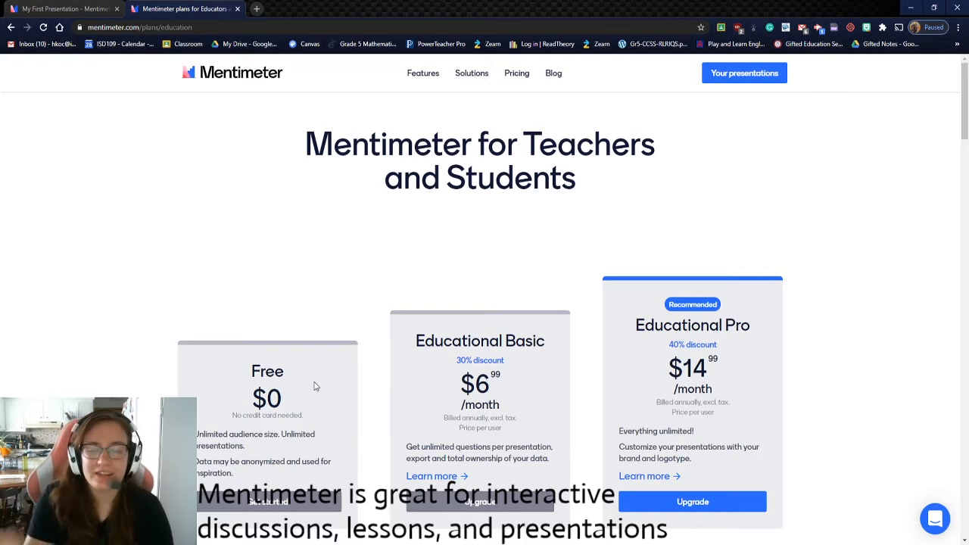
{"action": "left_click", "coordinate": [87, 9]}
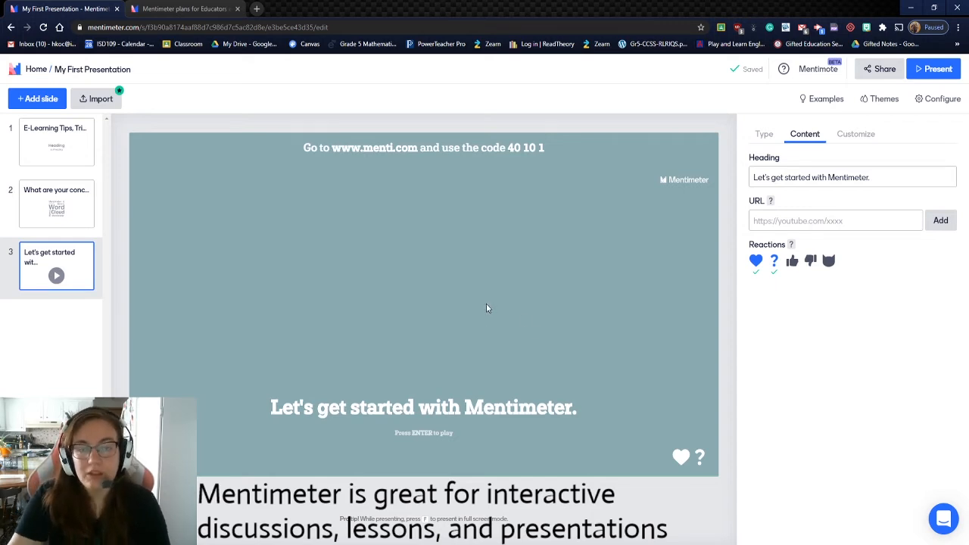
{"action": "left_click", "coordinate": [75, 165]}
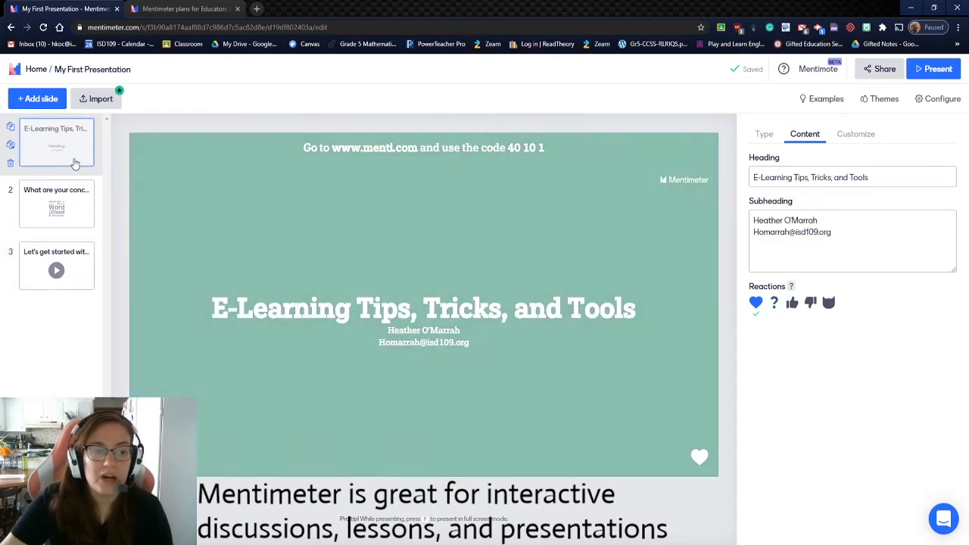
{"action": "left_click", "coordinate": [25, 106]}
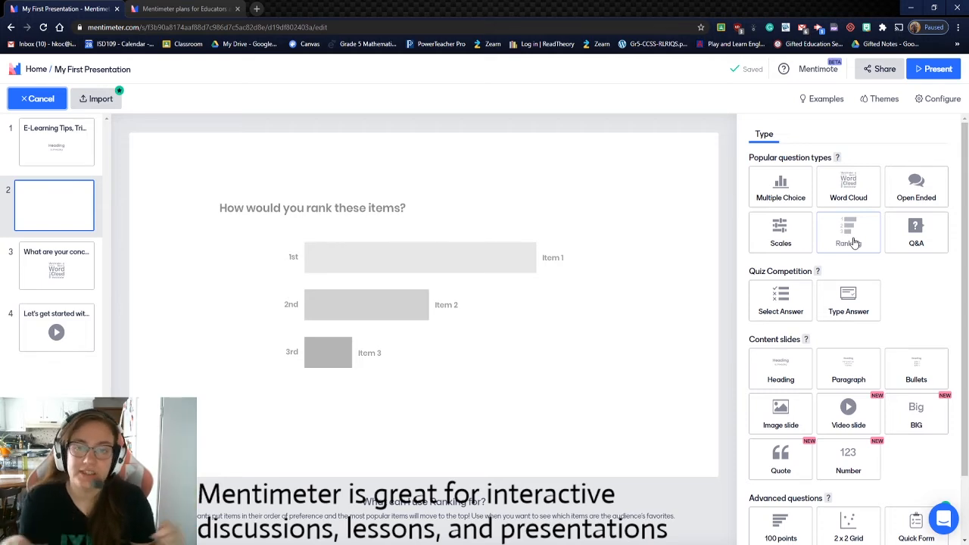
{"action": "left_click", "coordinate": [784, 192]}
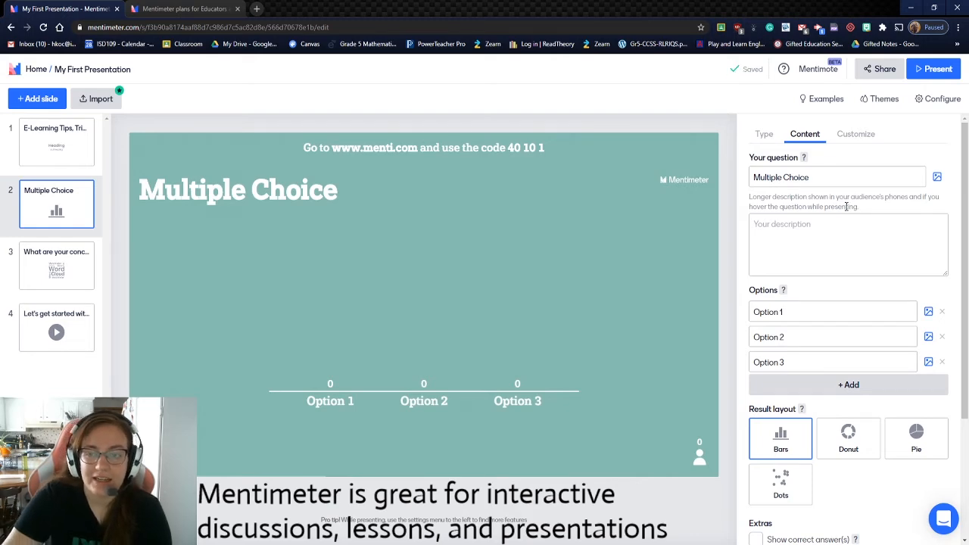
{"action": "left_click", "coordinate": [763, 134]}
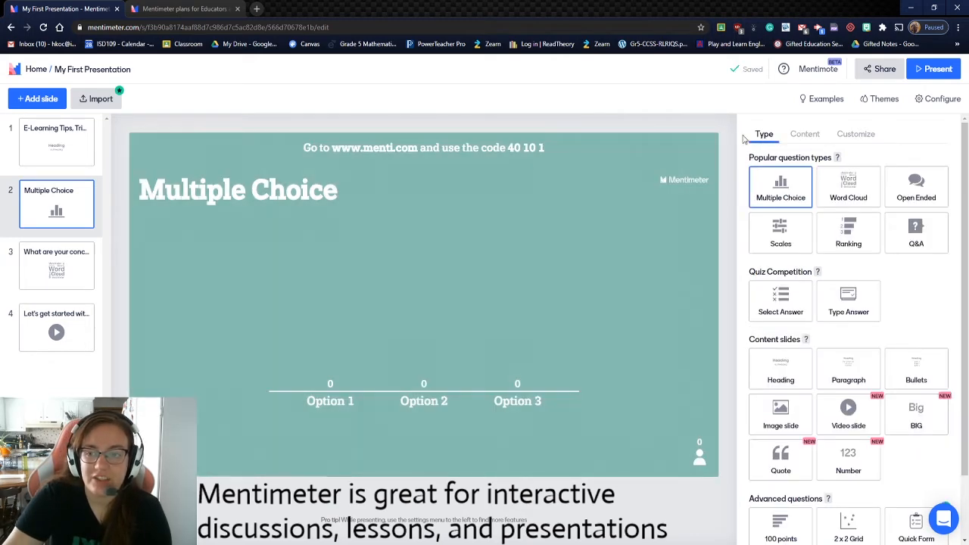
{"action": "left_click", "coordinate": [804, 134]}
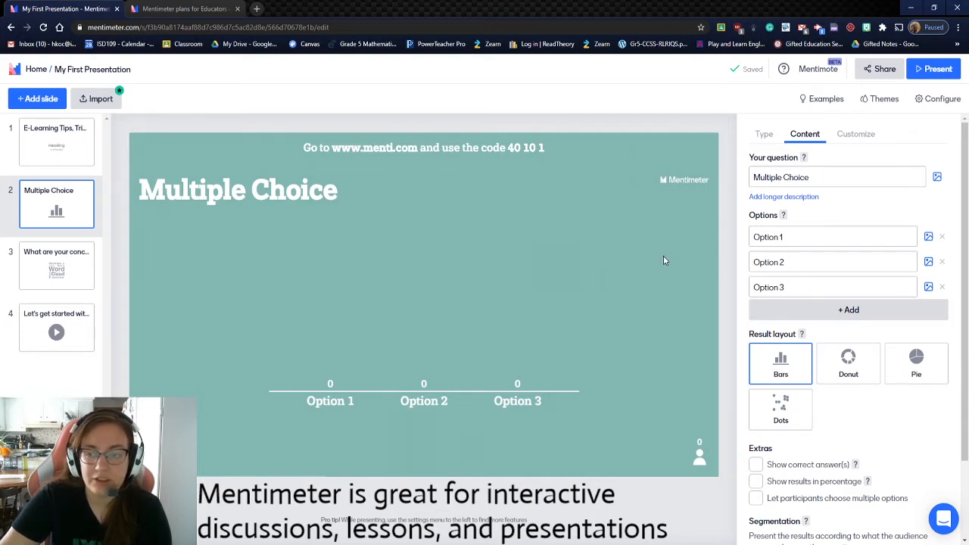
Step: Set the multiple choice slide's question to "What is 2 plus 2?"
{"action": "left_click", "coordinate": [810, 179]}
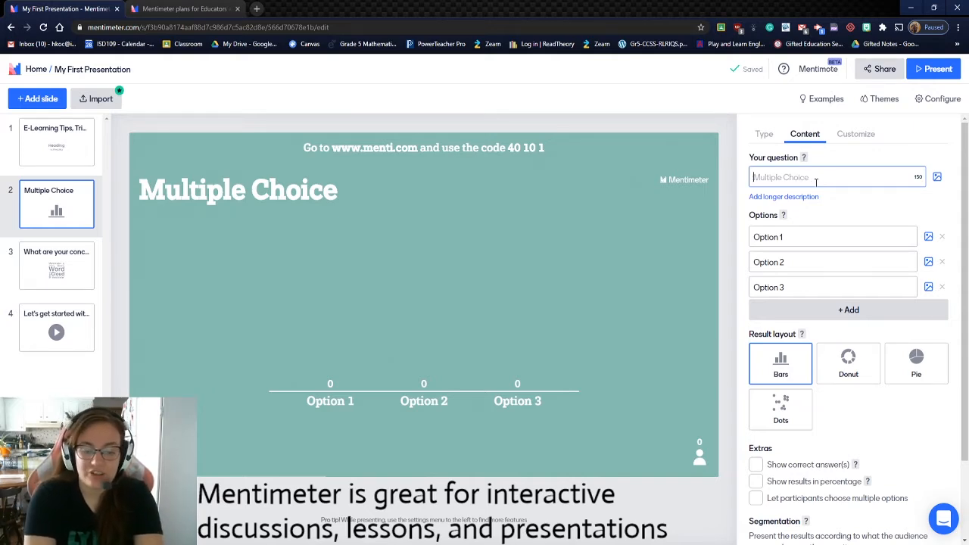
{"action": "type", "text": "Wh"}
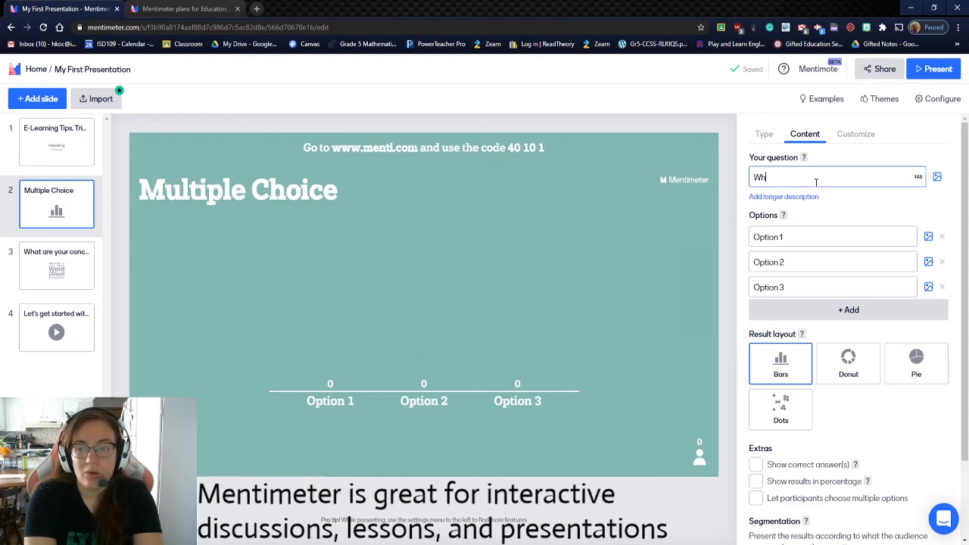
{"action": "type", "text": "at is 2"}
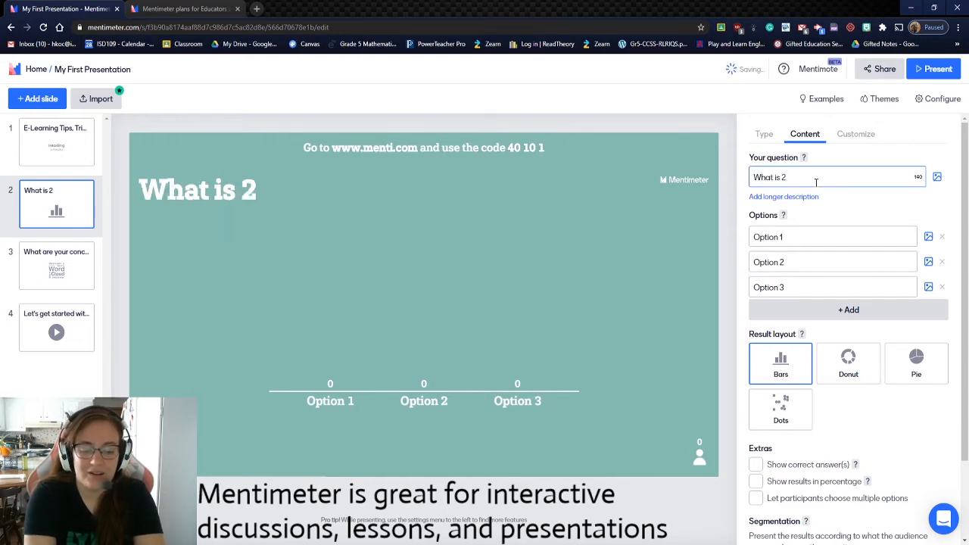
{"action": "type", "text": " pplus 2"}
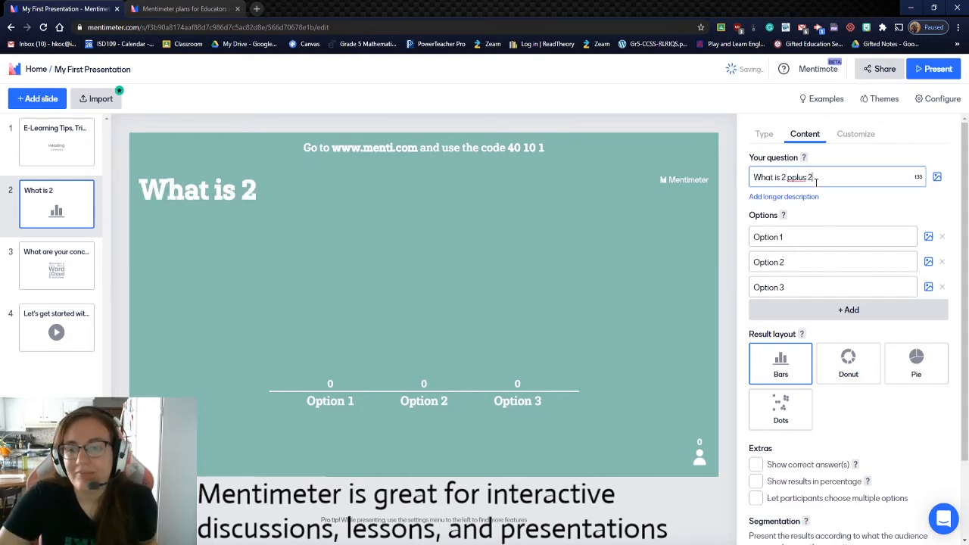
{"action": "key", "text": "BackSpace"}
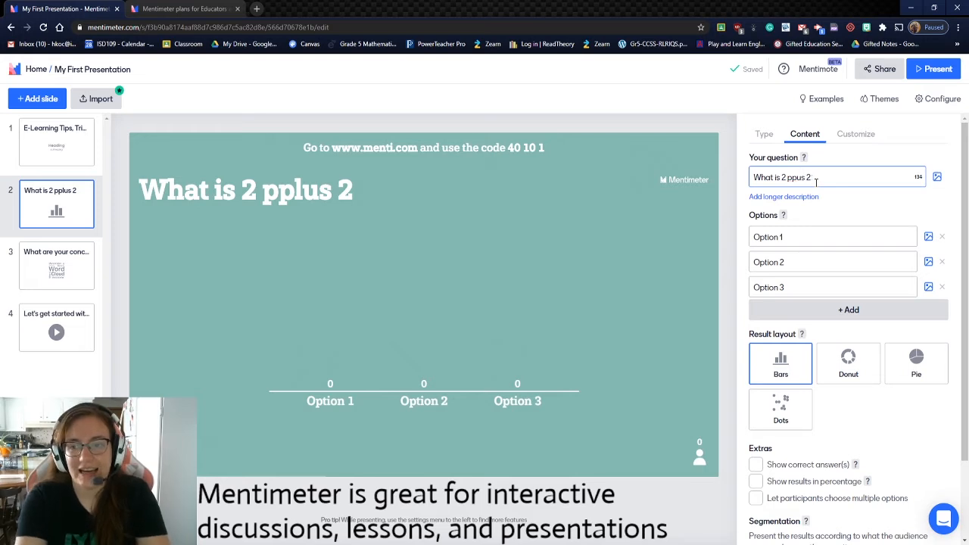
{"action": "key", "text": "BackSpace"}
{"action": "type", "text": "l"}
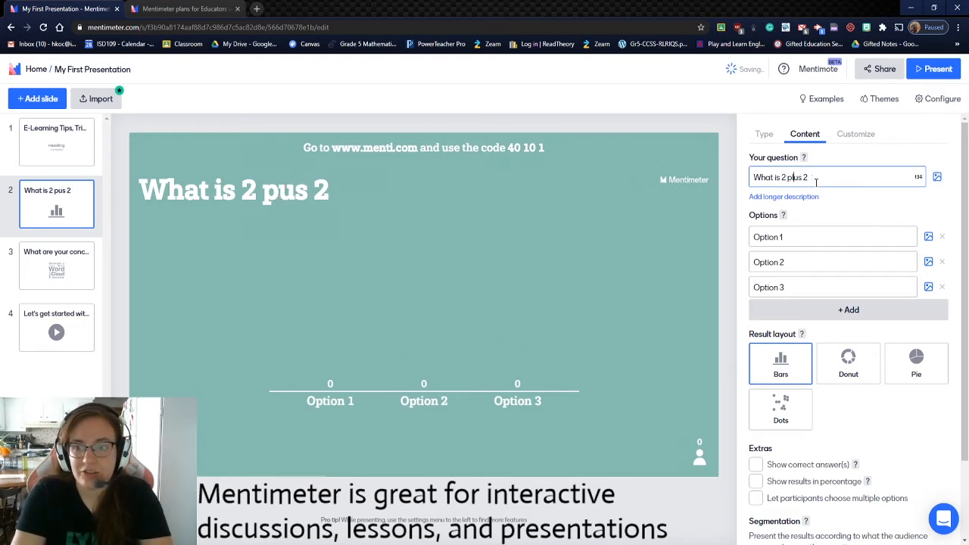
{"action": "left_click", "coordinate": [815, 182]}
{"action": "type", "text": "?"}
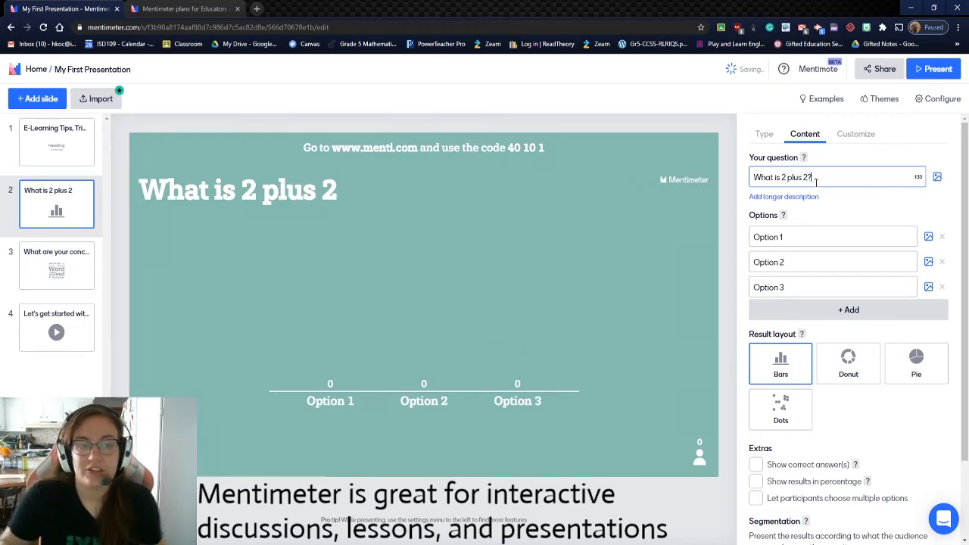
Step: Search the image library for a question picture using the terms "addition", "plus" and "add"
{"action": "left_click", "coordinate": [936, 176]}
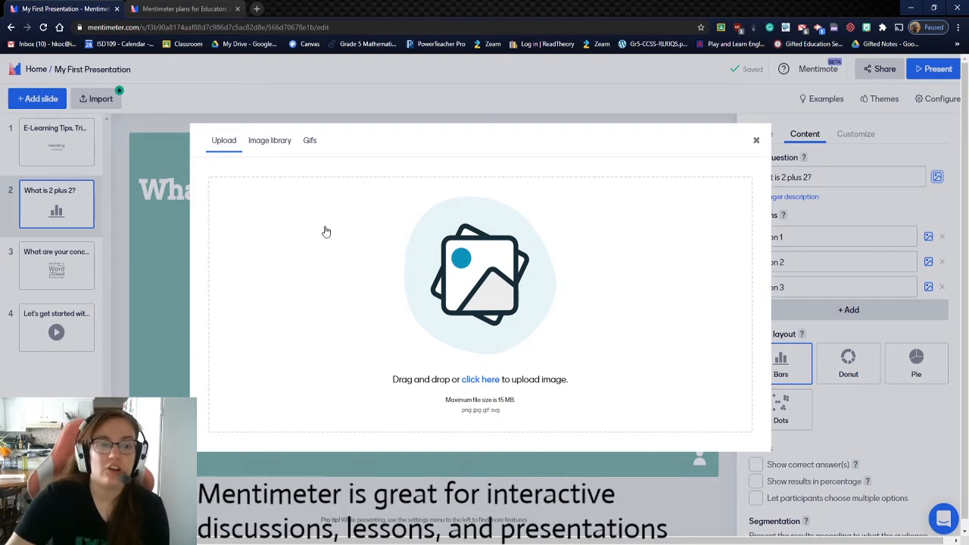
{"action": "left_click", "coordinate": [273, 144]}
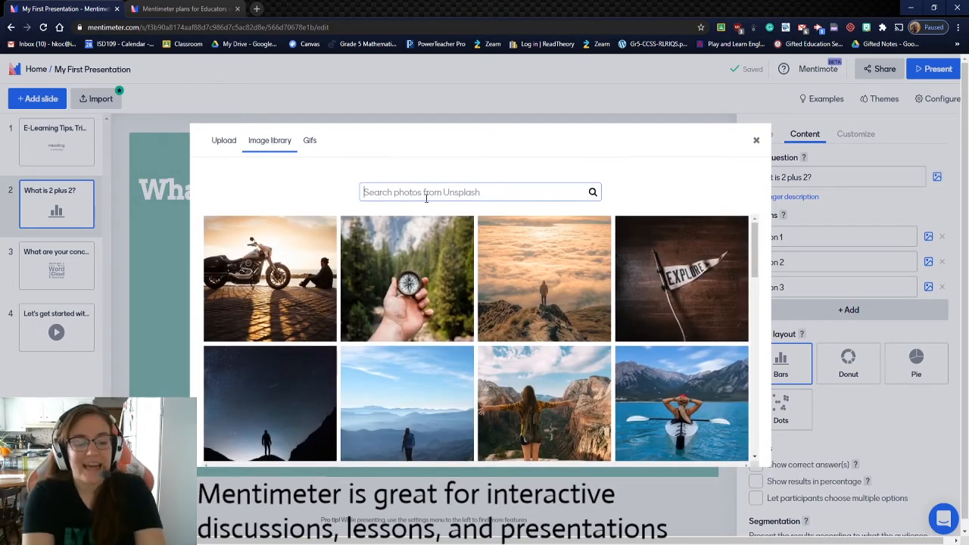
{"action": "type", "text": "addition"}
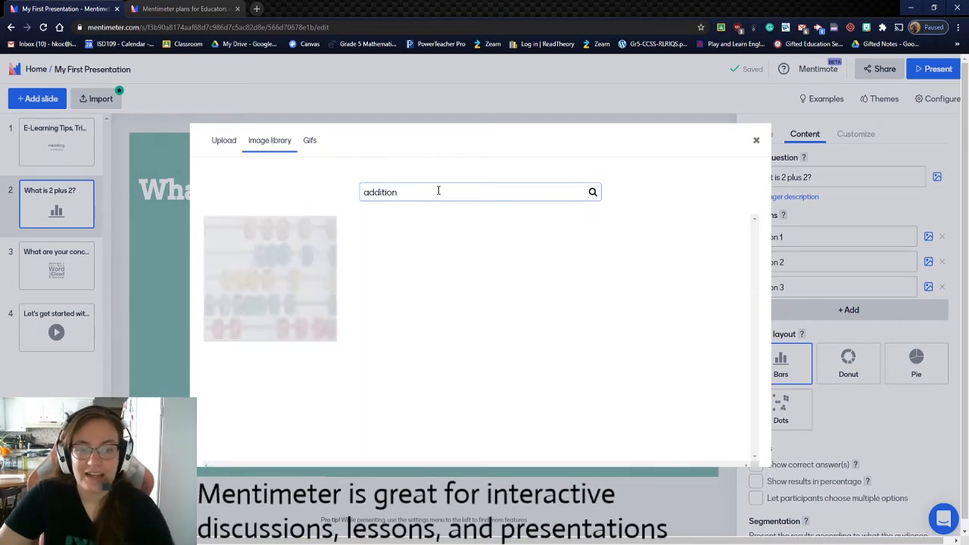
{"action": "left_click_drag", "start_coordinate": [438, 191], "coordinate": [318, 196]}
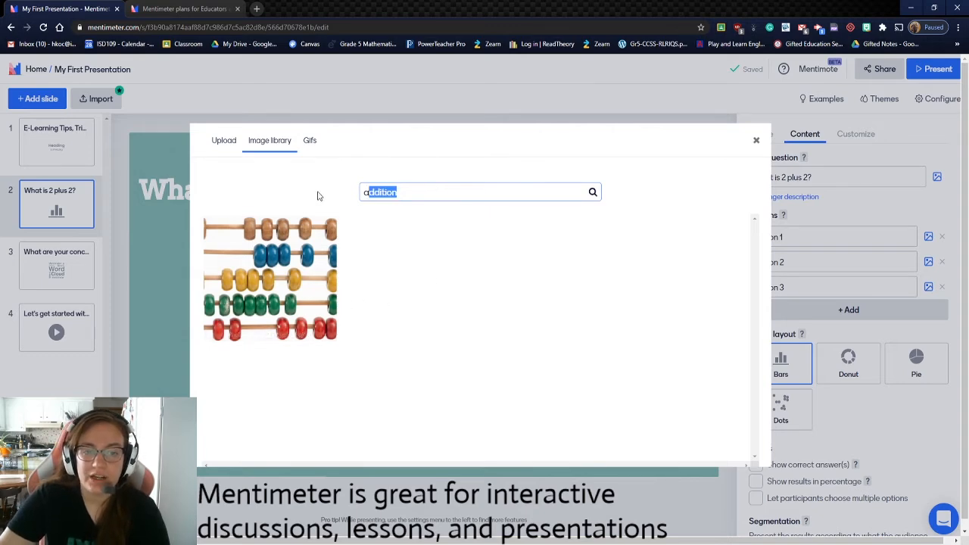
{"action": "type", "text": "plus"}
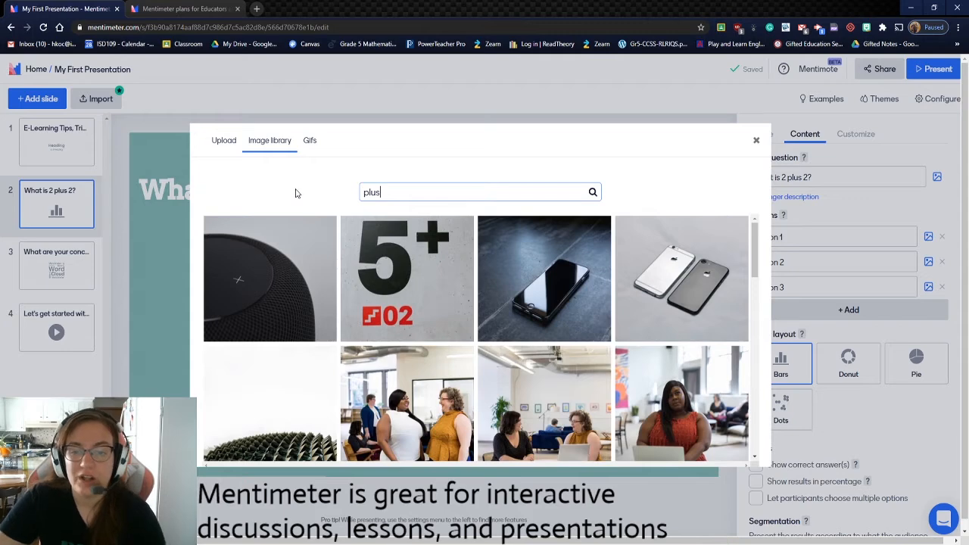
{"action": "left_click_drag", "start_coordinate": [447, 189], "coordinate": [259, 193]}
{"action": "type", "text": "a"}
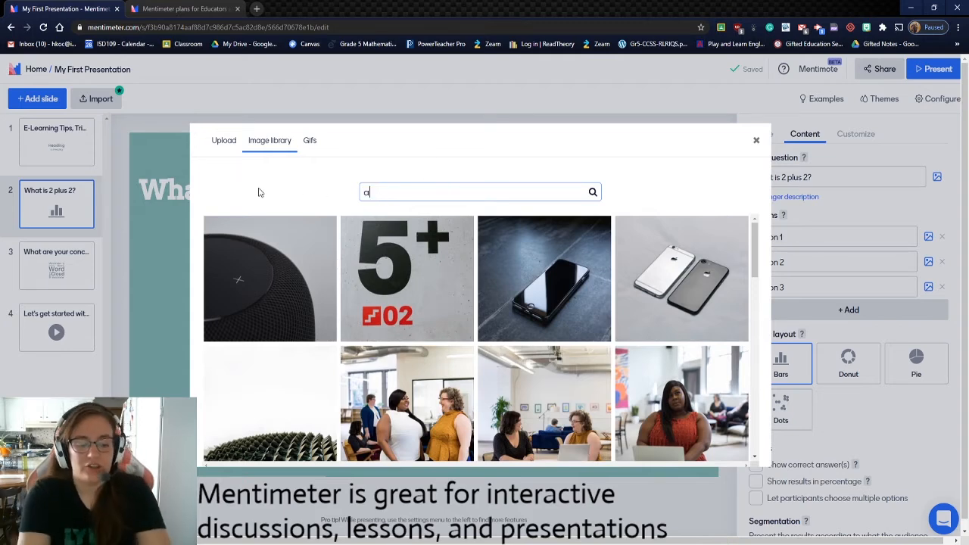
{"action": "type", "text": "dd"}
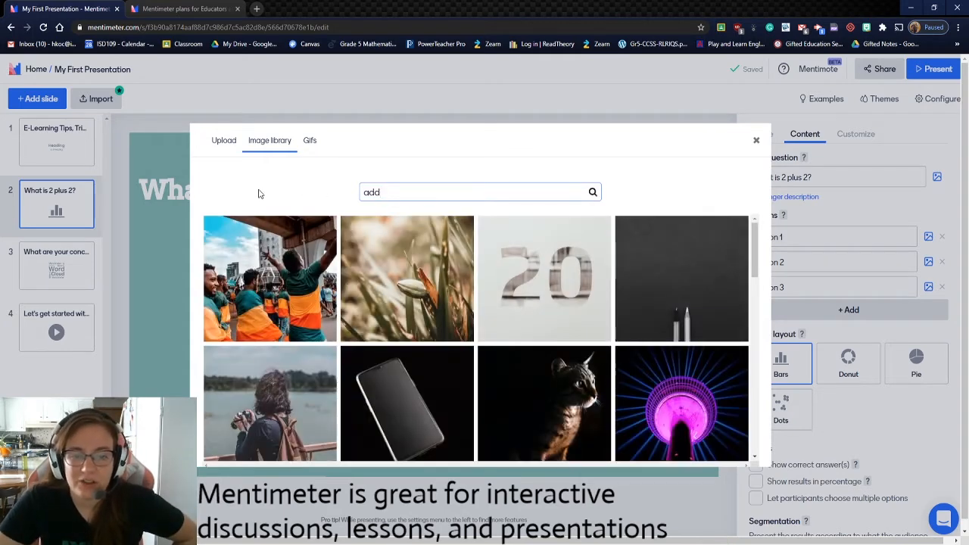
{"action": "scroll", "coordinate": [452, 364], "scroll_direction": "down", "scroll_amount": 2}
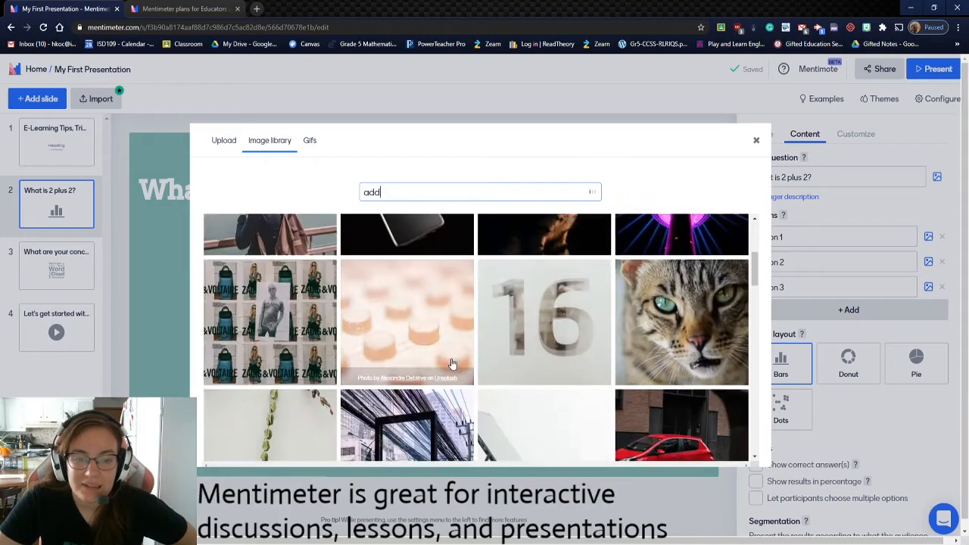
Step: Search for "addition" among the GIFs and save the one with the handwritten 3 + 2 sum as the question's image
{"action": "left_click_drag", "start_coordinate": [404, 192], "coordinate": [328, 199]}
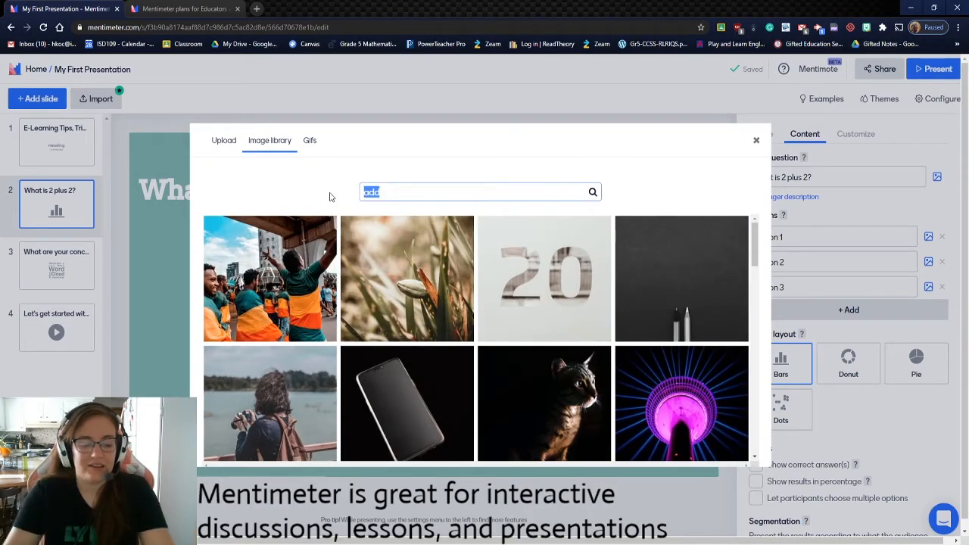
{"action": "type", "text": "addition"}
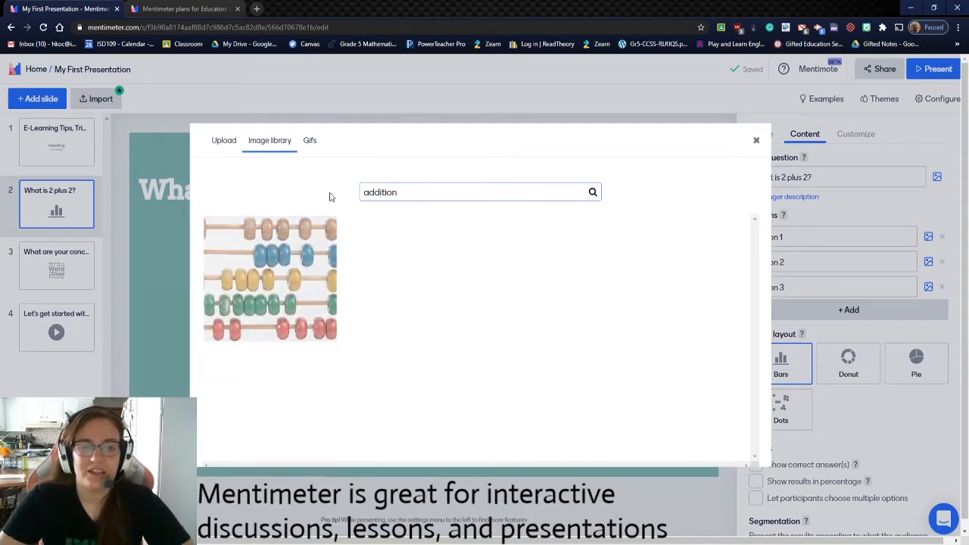
{"action": "left_click", "coordinate": [308, 140]}
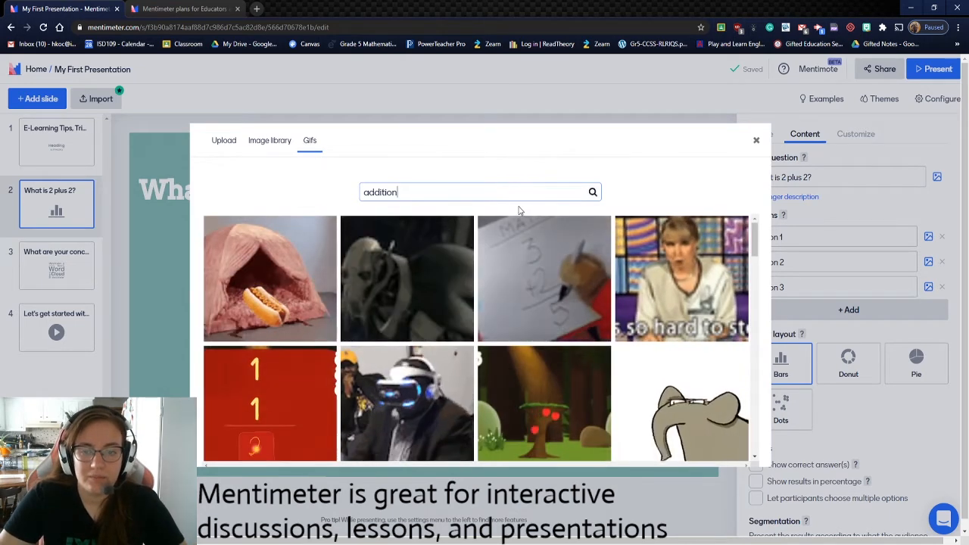
{"action": "left_click", "coordinate": [557, 285]}
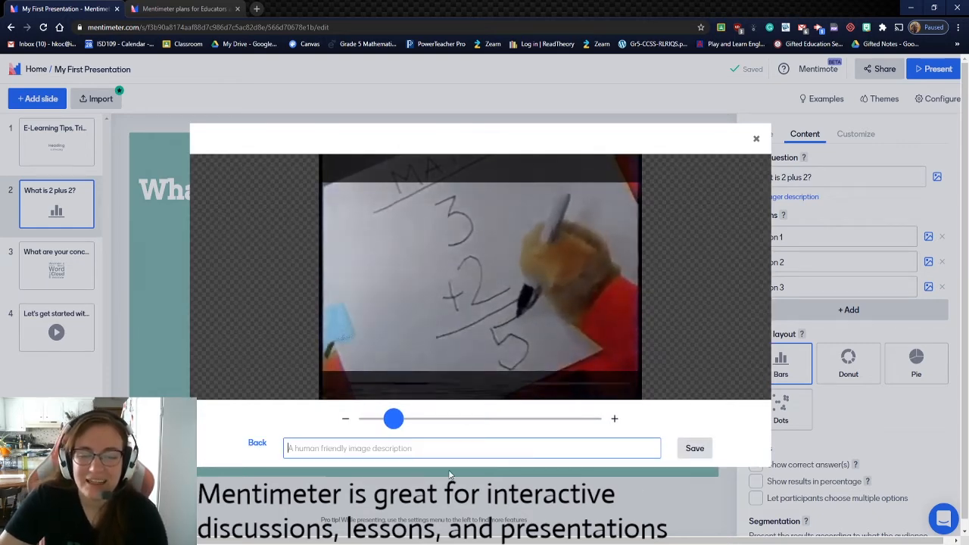
{"action": "left_click", "coordinate": [693, 448]}
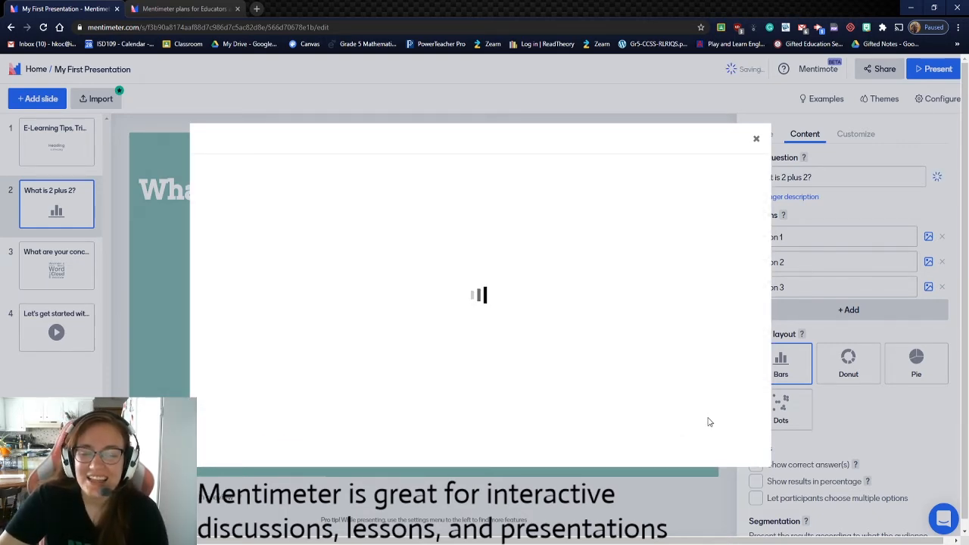